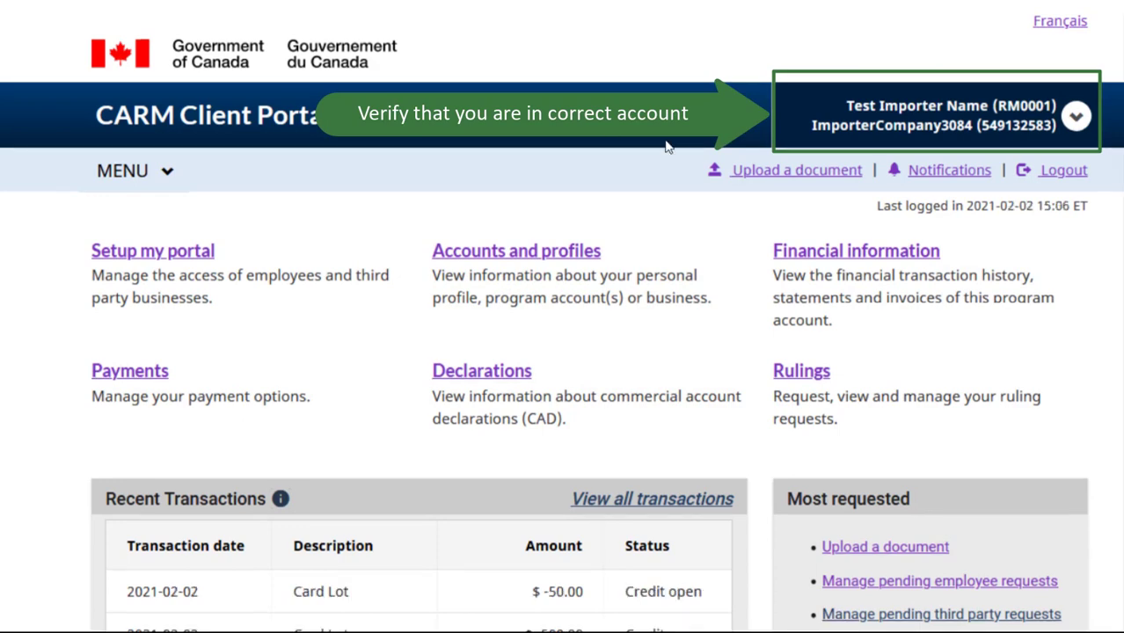
# Check which business account is signed in using the account dropdown.
pyautogui.click(1074, 123)
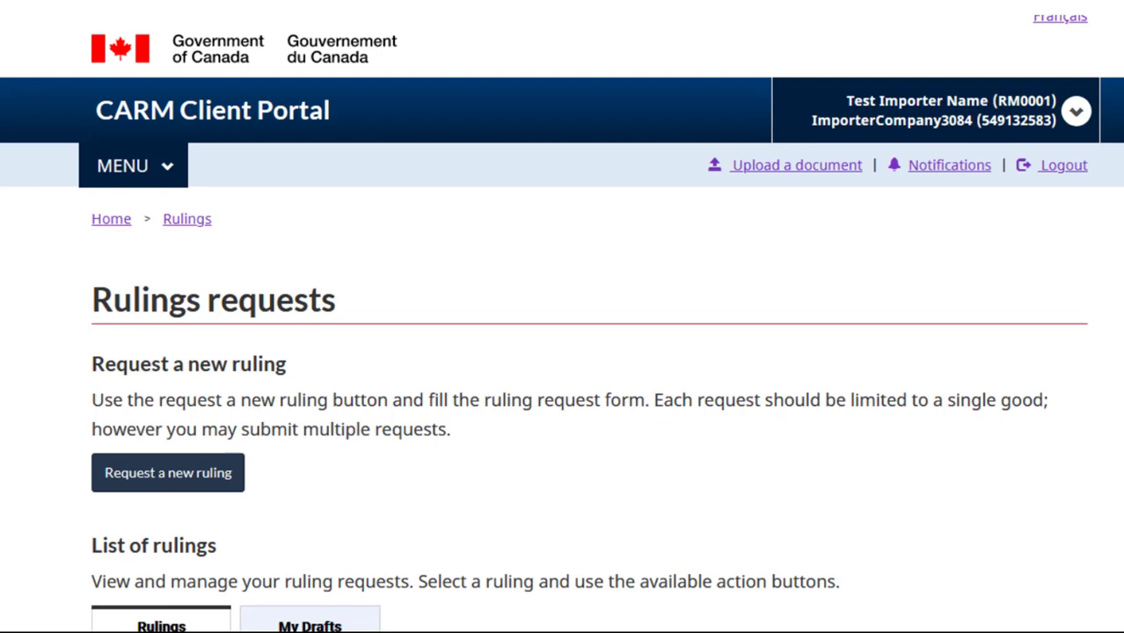
pyautogui.scroll(-6, 563, 351)
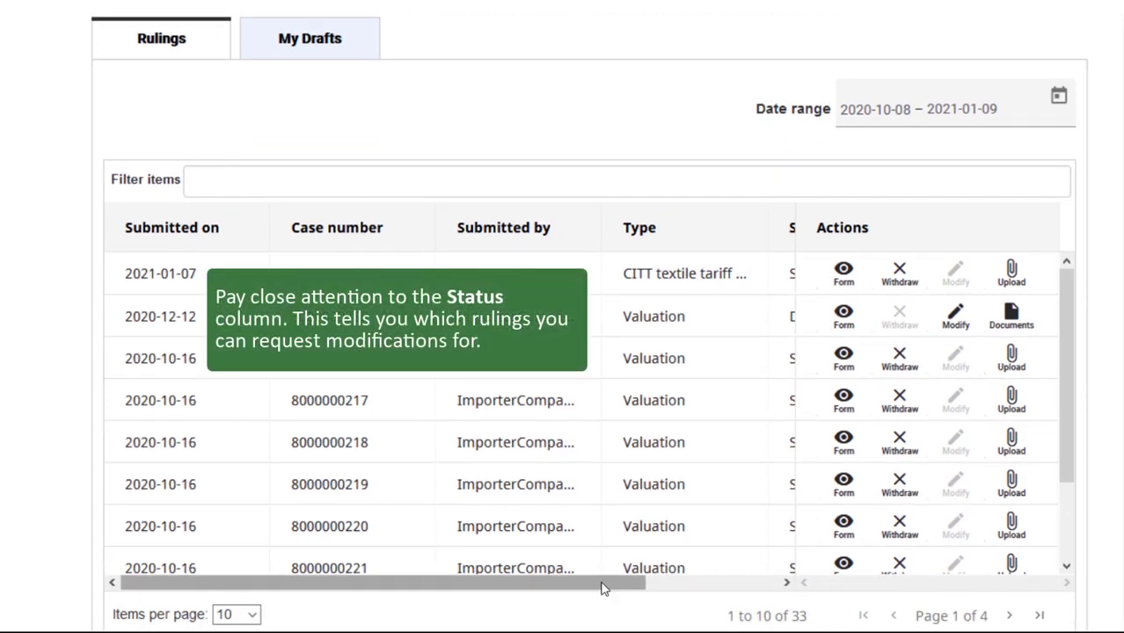
pyautogui.moveTo(615, 587); pyautogui.dragTo(779, 599)
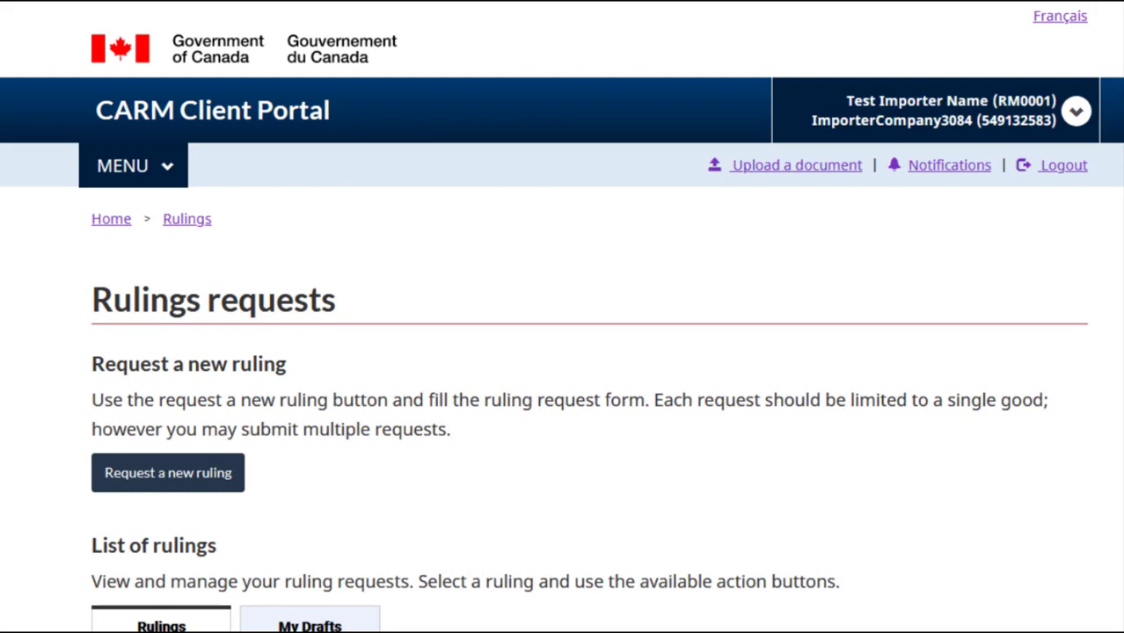
# Scroll down to the rulings table and drag it sideways to reveal more columns.
pyautogui.scroll(-7, 563, 352)
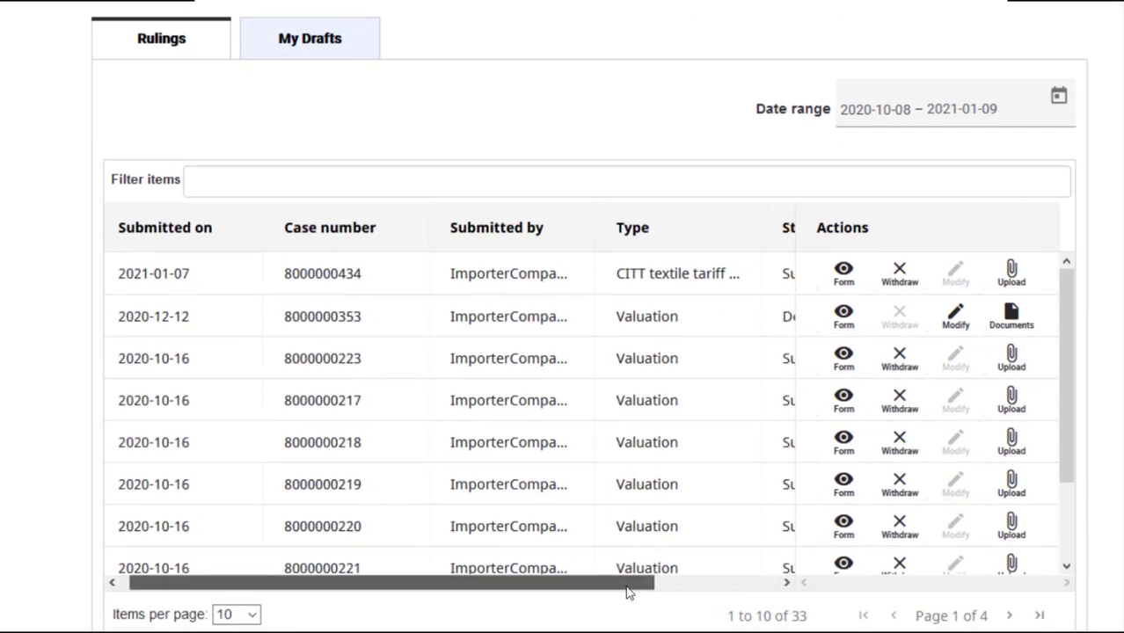
pyautogui.moveTo(627, 589); pyautogui.dragTo(760, 588)
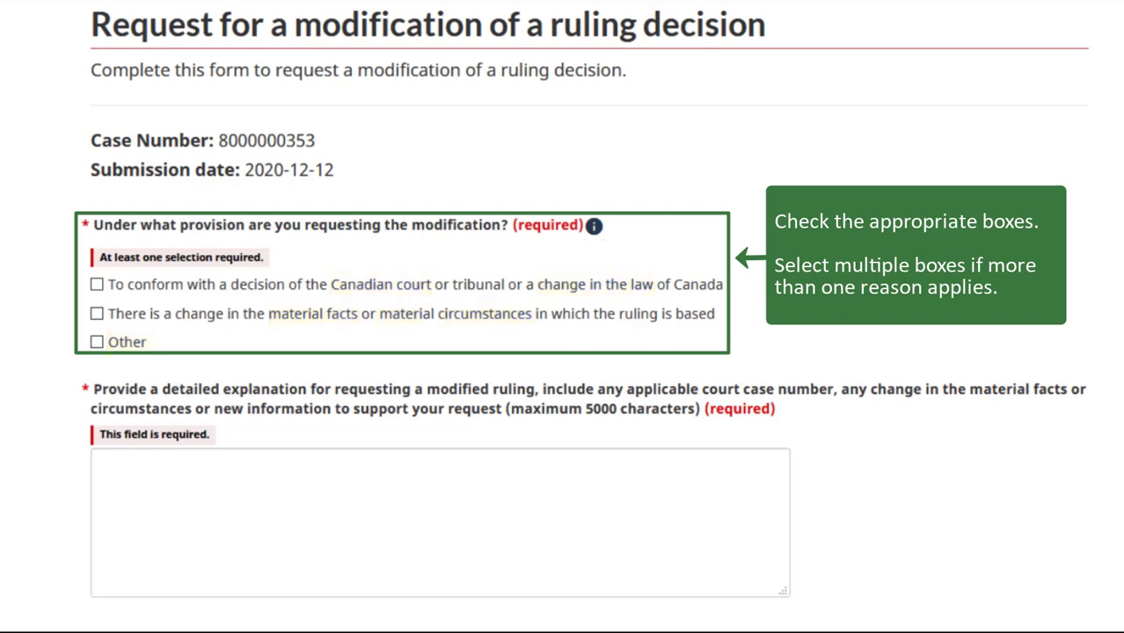
# Tick the court decision or law change, change in material facts, and Other provisions.
pyautogui.click(95, 284)
pyautogui.click(95, 295)
pyautogui.click(97, 322)
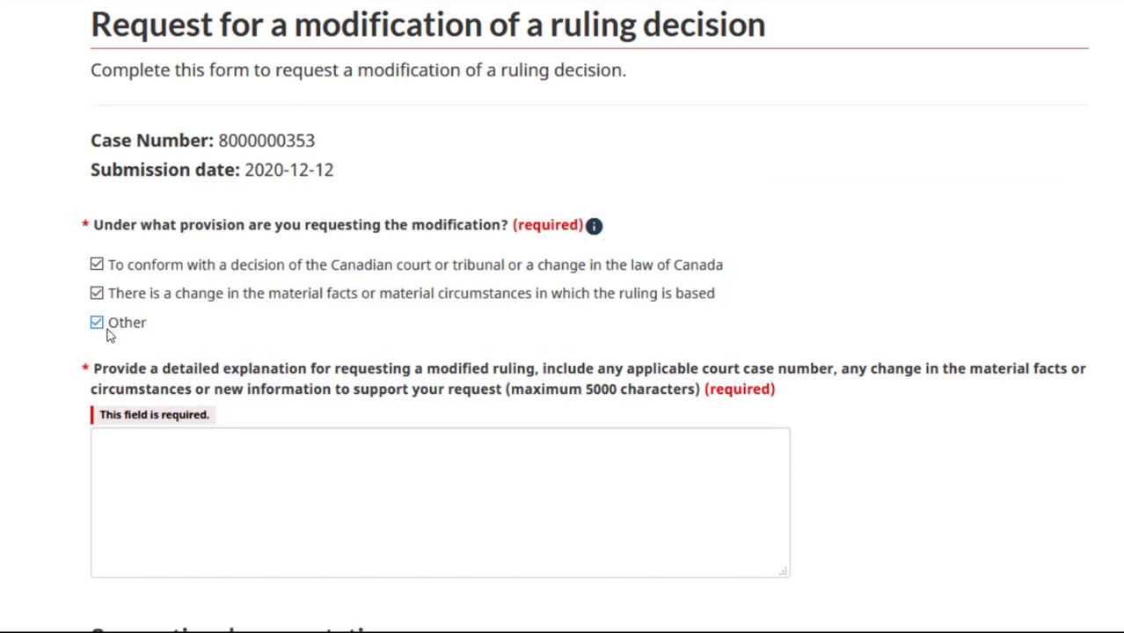
# Write a three-line explanation citing R. v. Acme Plastics Ltd. 2019 ONSC 45 and the changed valuation.
pyautogui.click(140, 451)
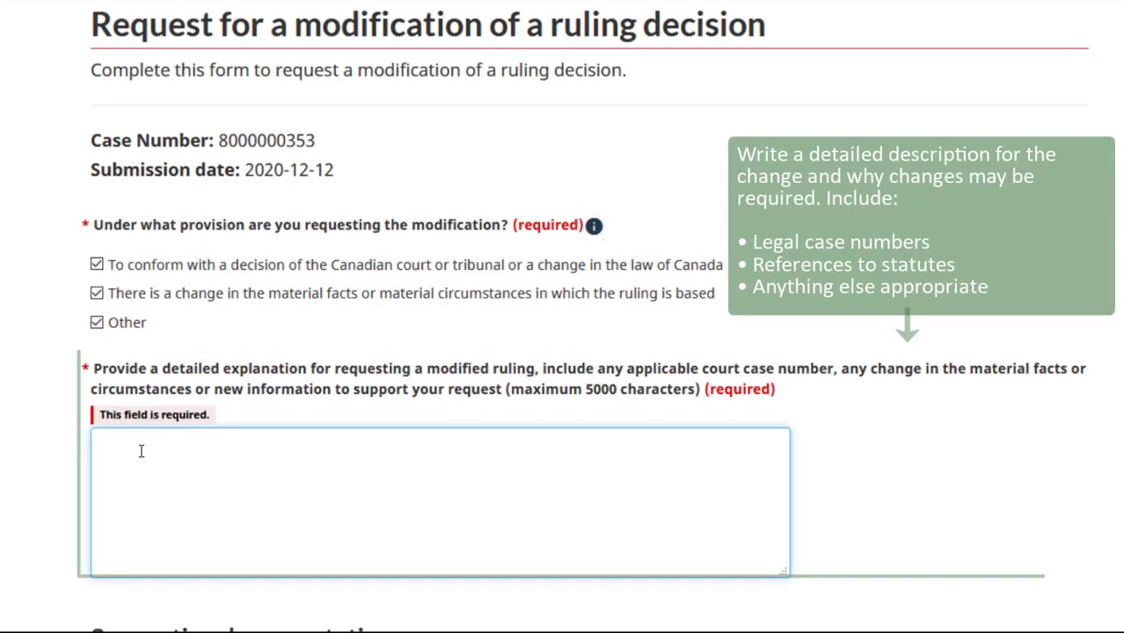
pyautogui.write('The')
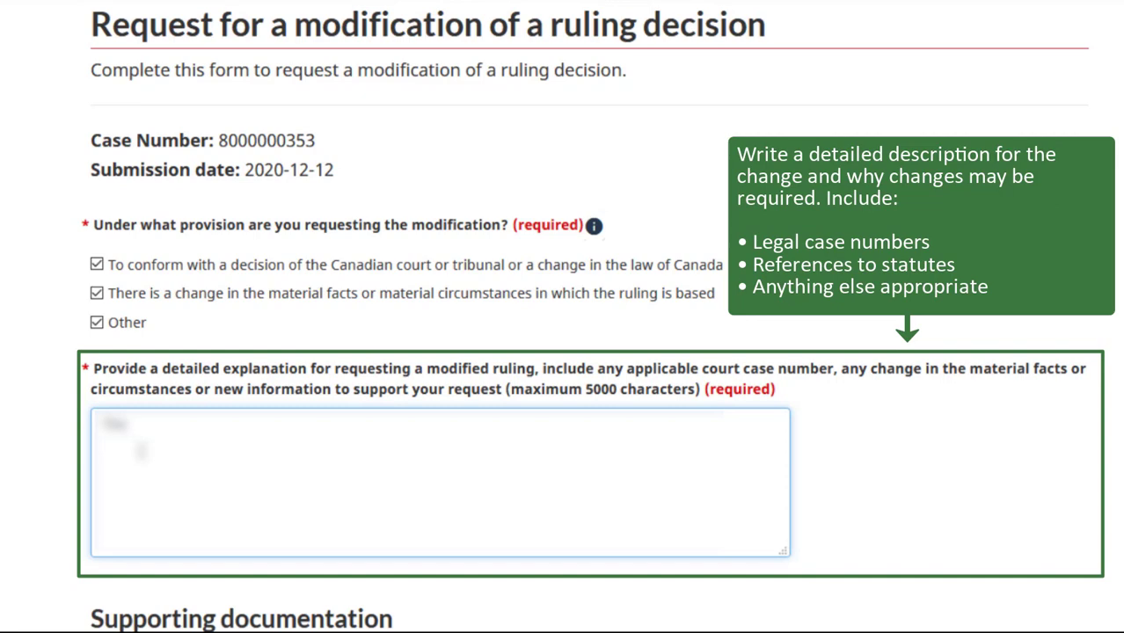
pyautogui.write(' decision in the case of R. v. Acme Plastics Ltd. 2019 ONSC 45')
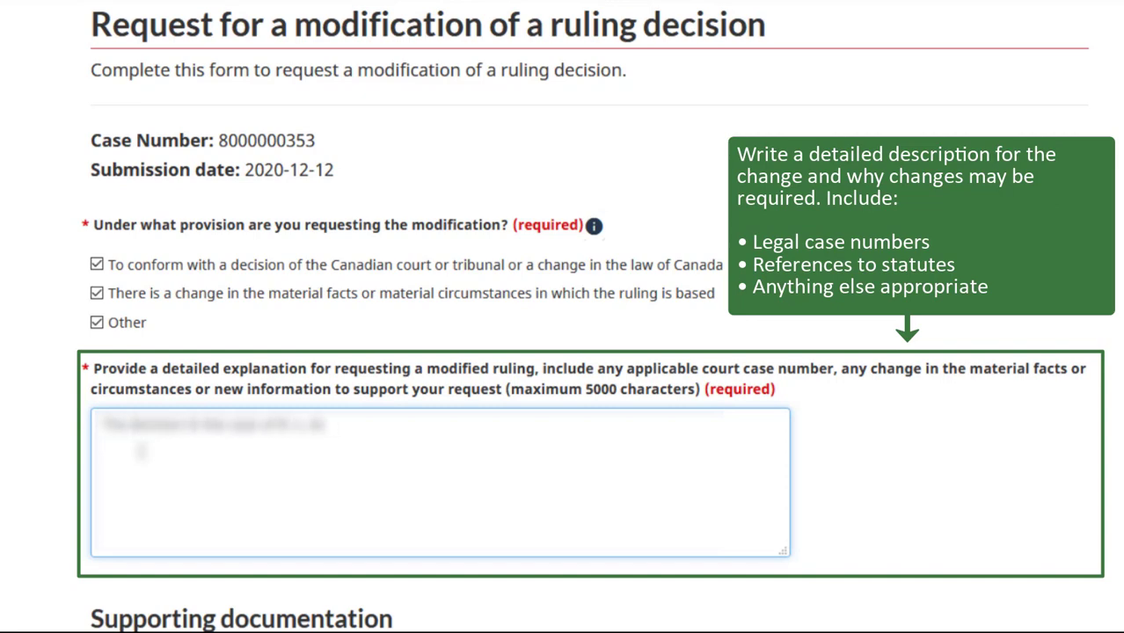
pyautogui.write(' distribution changed the legality of the goods.')
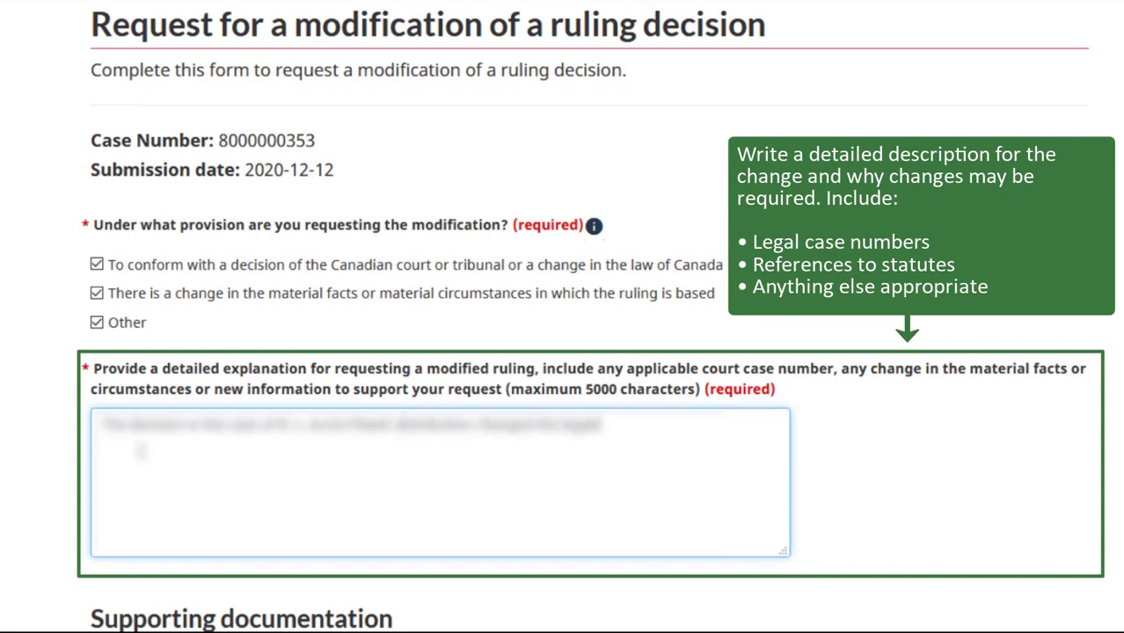
pyautogui.press('Return')
pyautogui.write('The finding violates statutes of the government.')
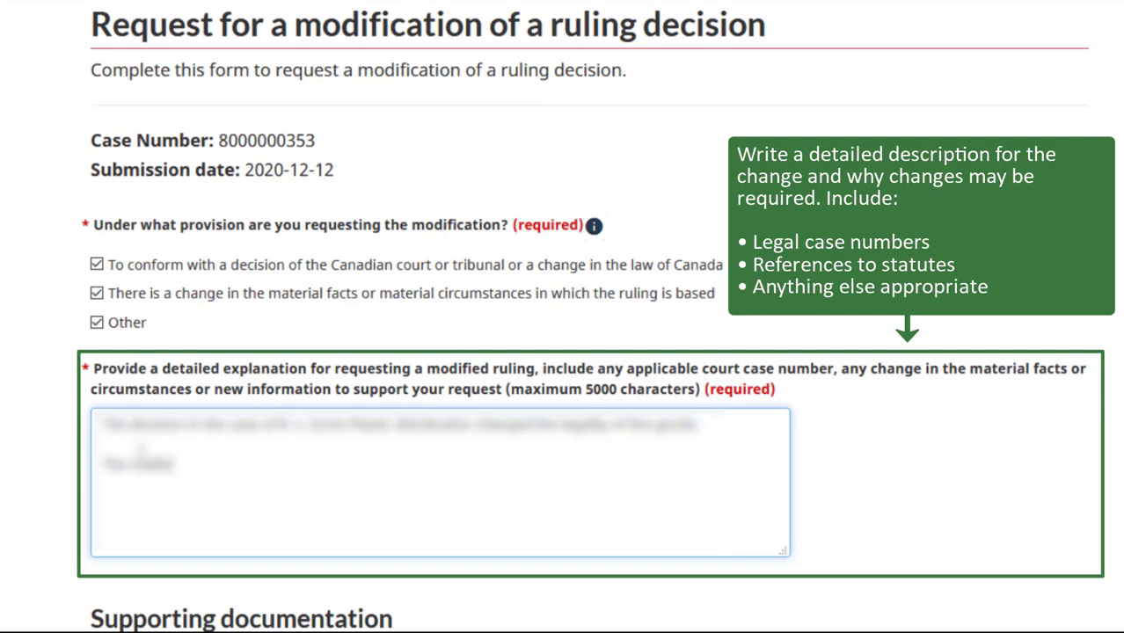
pyautogui.press('BackSpace')
pyautogui.press('BackSpace')
pyautogui.press('BackSpace')
pyautogui.press('BackSpace')
pyautogui.press('BackSpace')
pyautogui.press('BackSpace')
pyautogui.press('BackSpace')
pyautogui.press('BackSpace')
pyautogui.press('BackSpace')
pyautogui.press('BackSpace')
pyautogui.press('BackSpace')
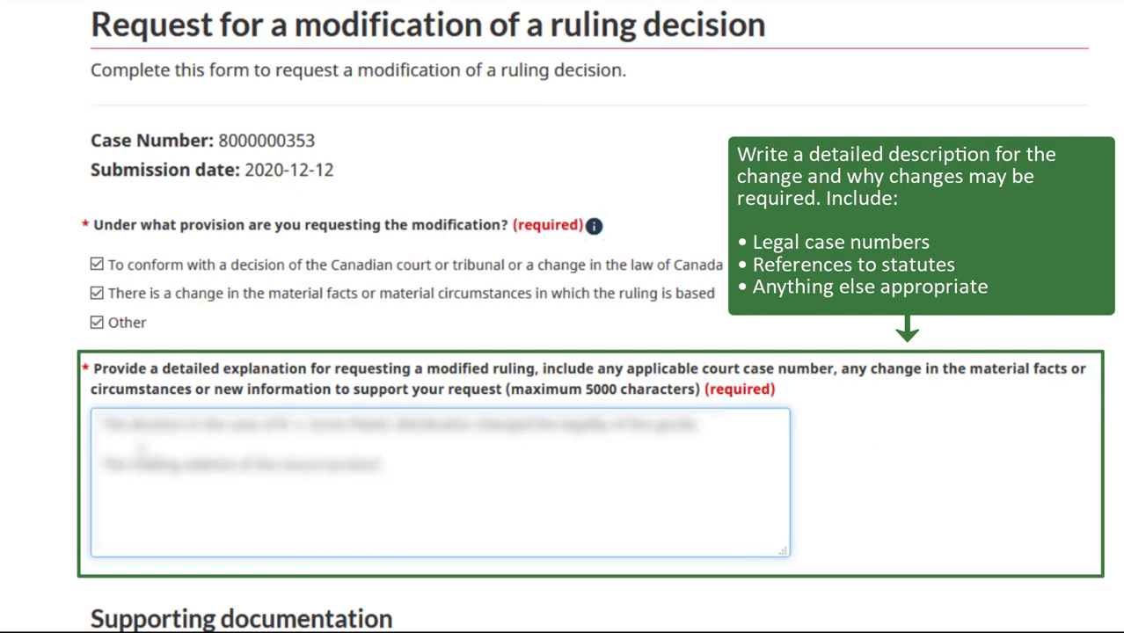
pyautogui.write('supplier.')
pyautogui.press('BackSpace')
pyautogui.write('has changed.')
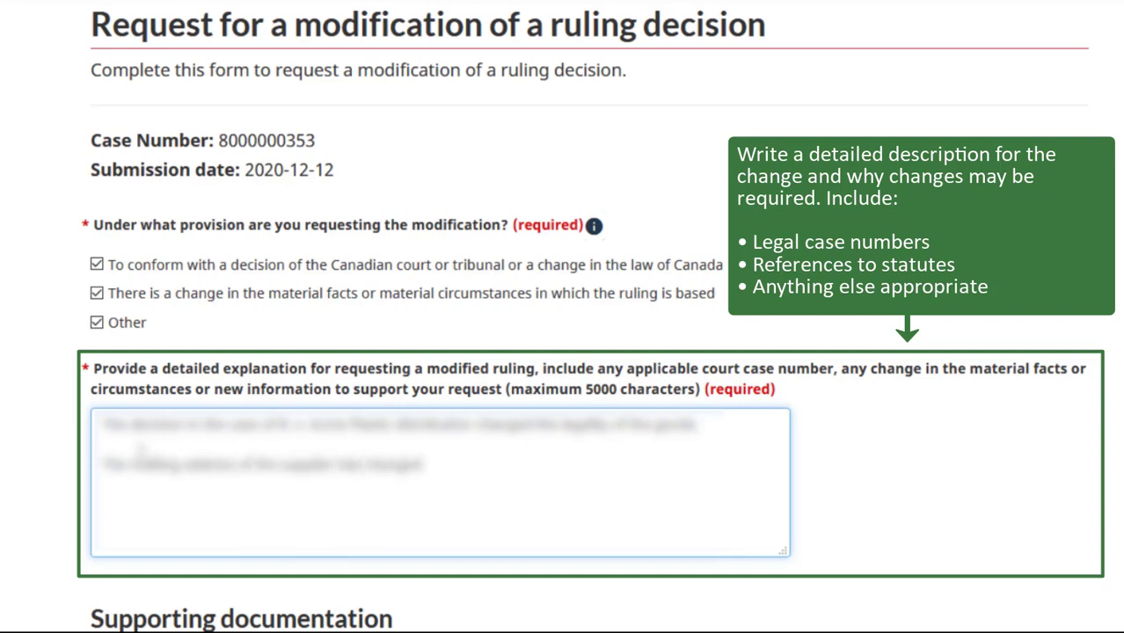
pyautogui.press('Return')
pyautogui.write('The valuation is different now.')
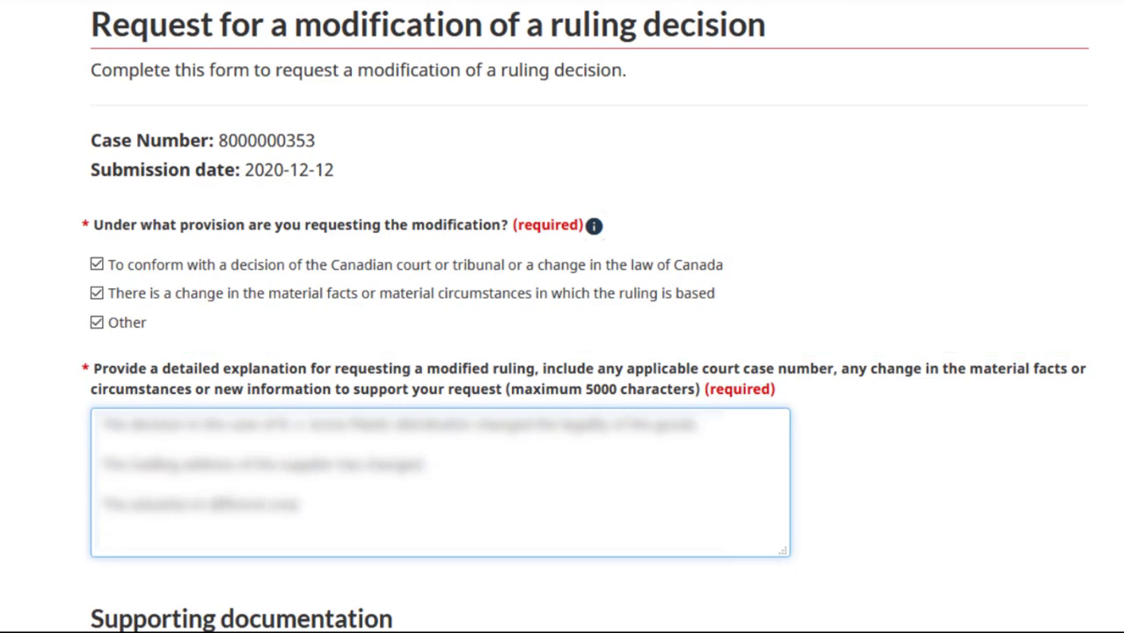
pyautogui.scroll(-3, 276, 349)
pyautogui.click(162, 477)
pyautogui.write('www.example.com/product.pdf')
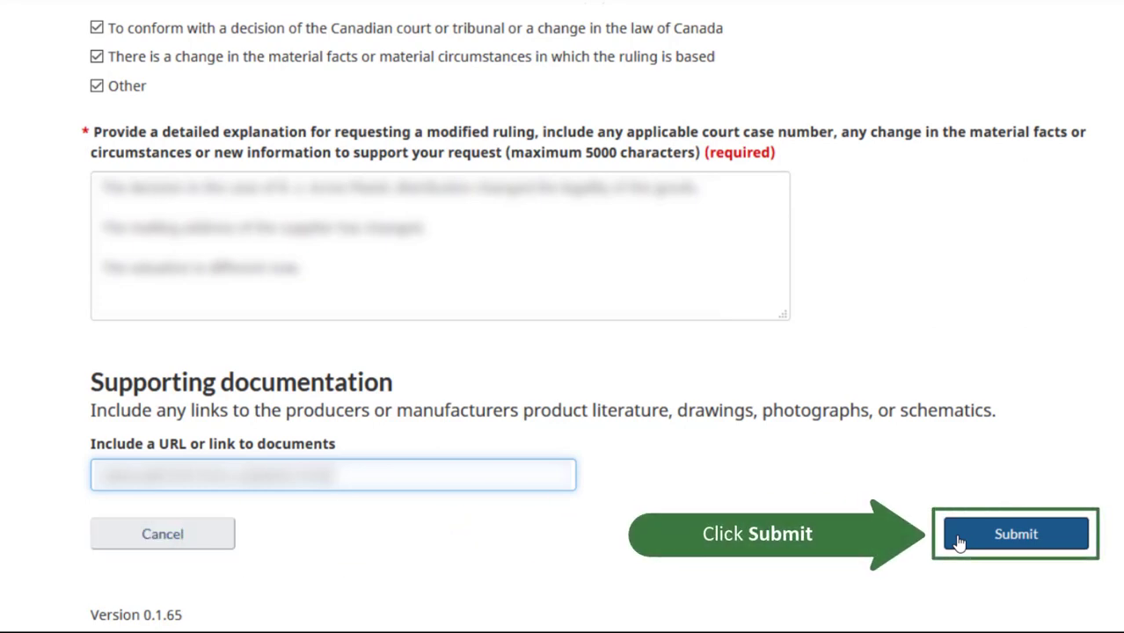
pyautogui.click(959, 542)
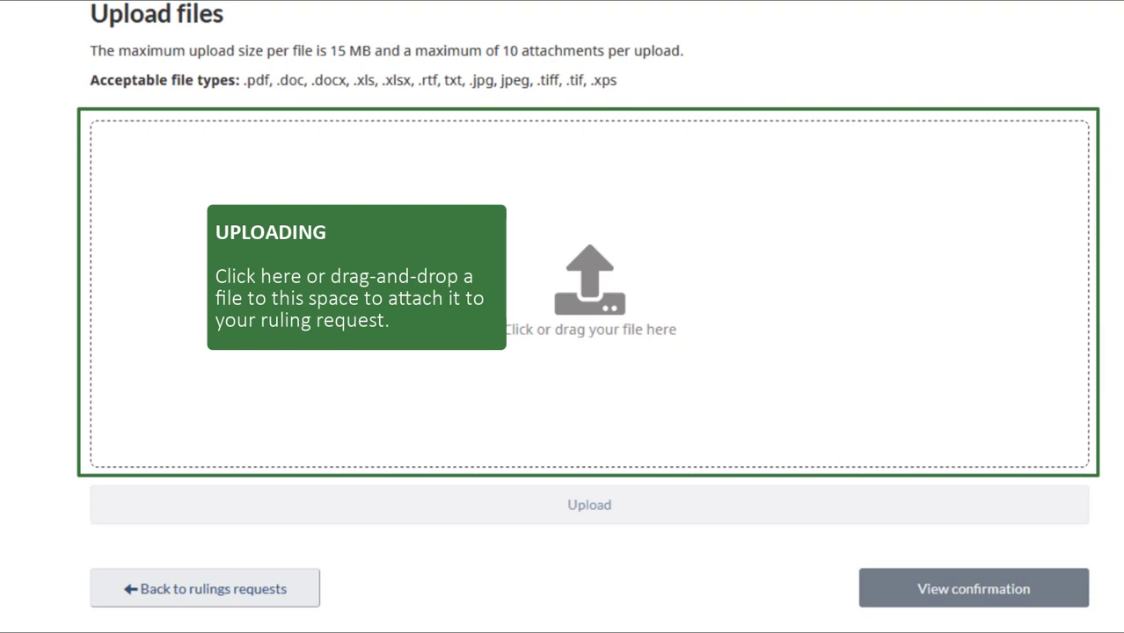
# Attach ABS Technical Data Sheet.pdf from the File Upload dialog to the upload list.
pyautogui.click(605, 303)
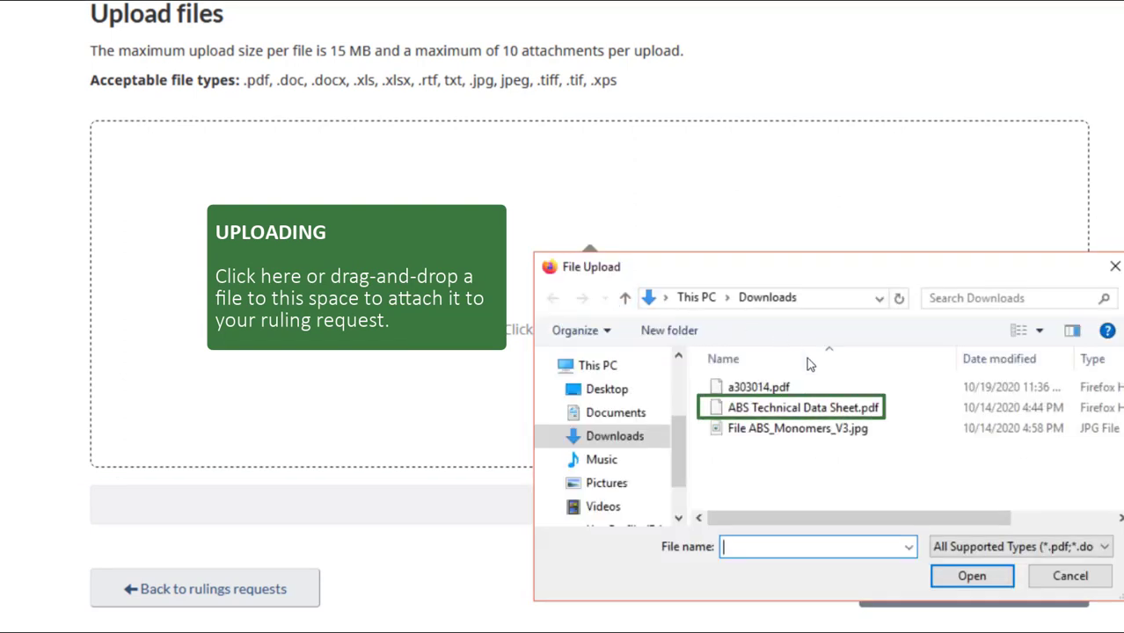
pyautogui.click(815, 410)
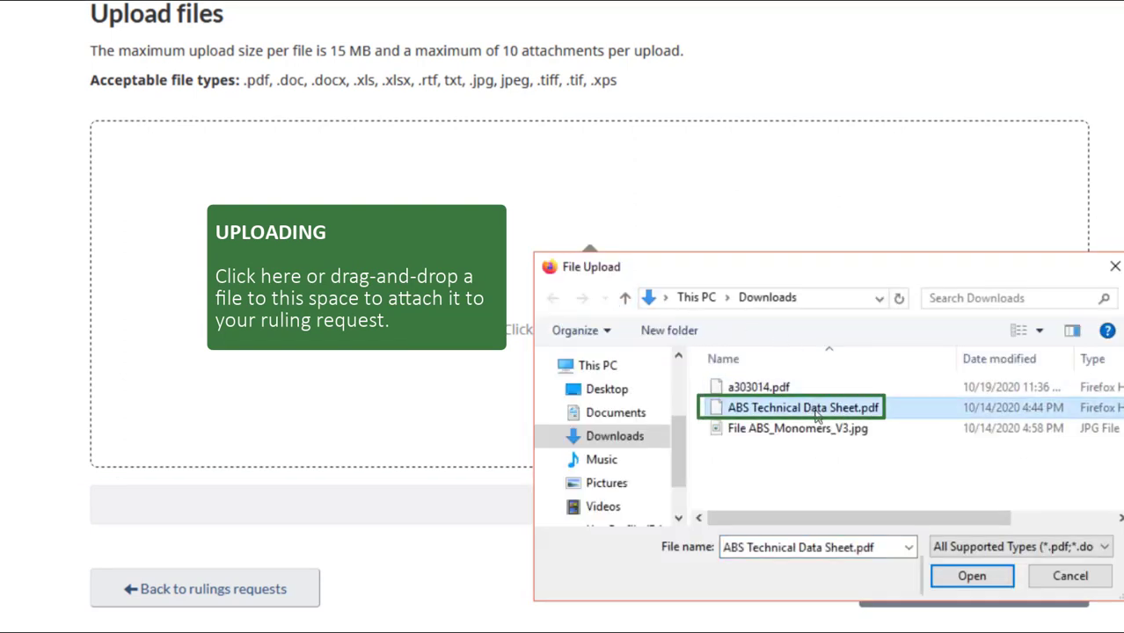
pyautogui.click(975, 576)
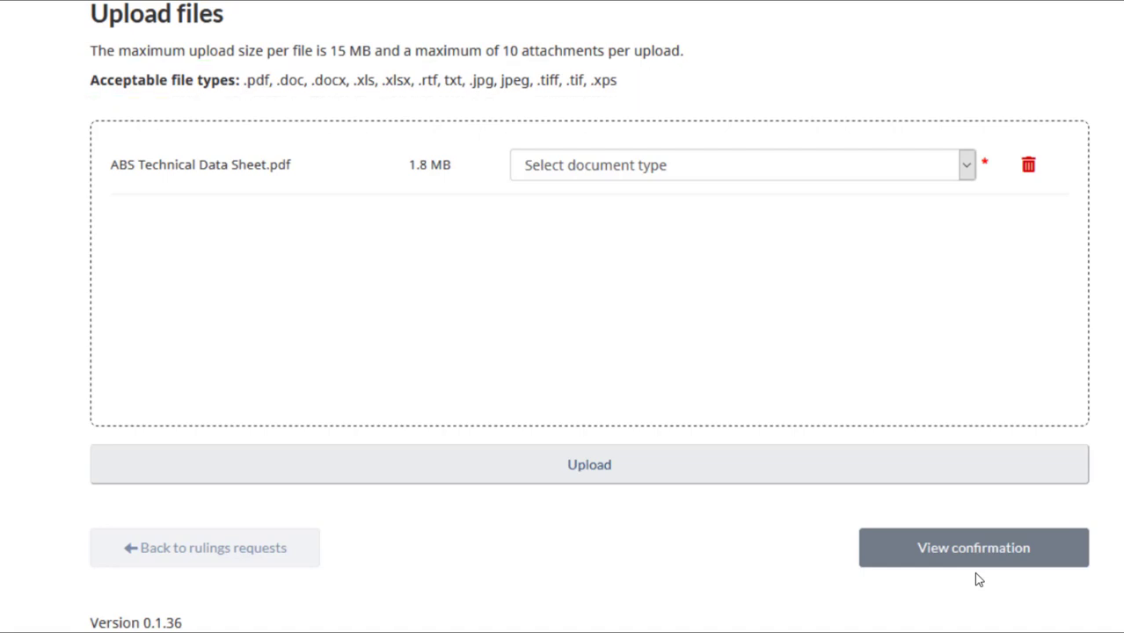
# Classify the data sheet as Product Literature and Applicable Schematics and upload it.
pyautogui.click(967, 166)
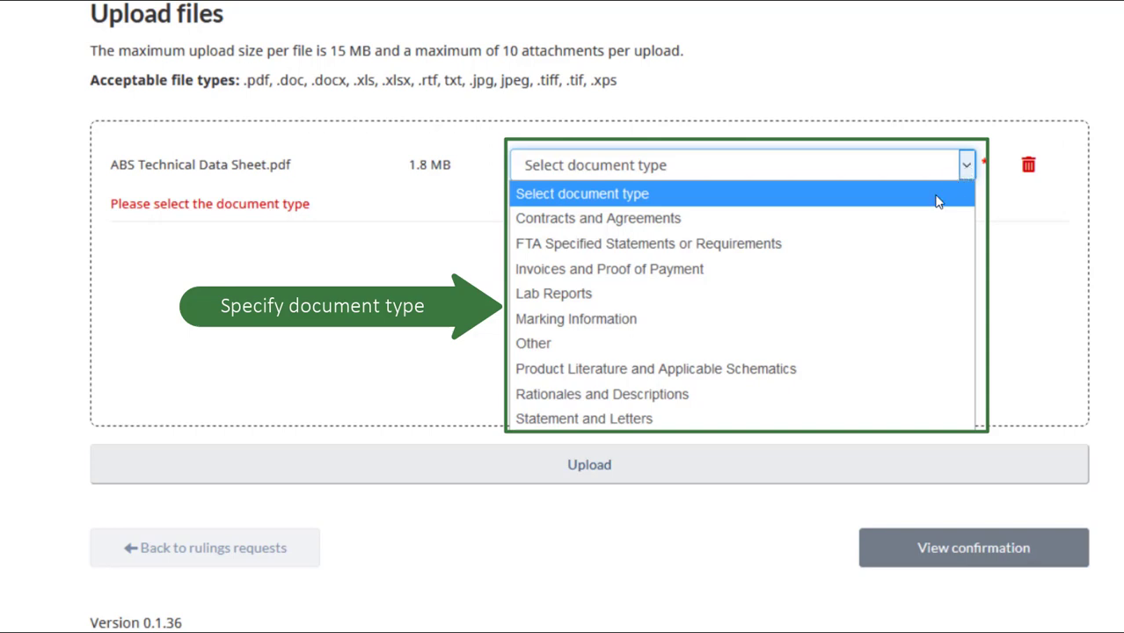
pyautogui.click(876, 368)
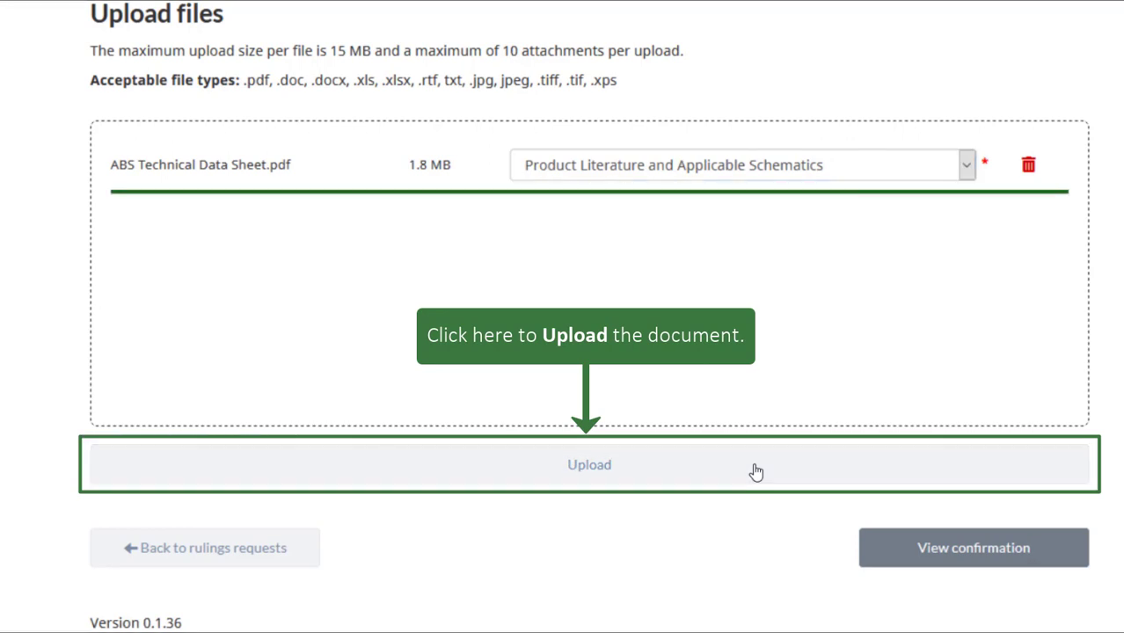
pyautogui.click(755, 473)
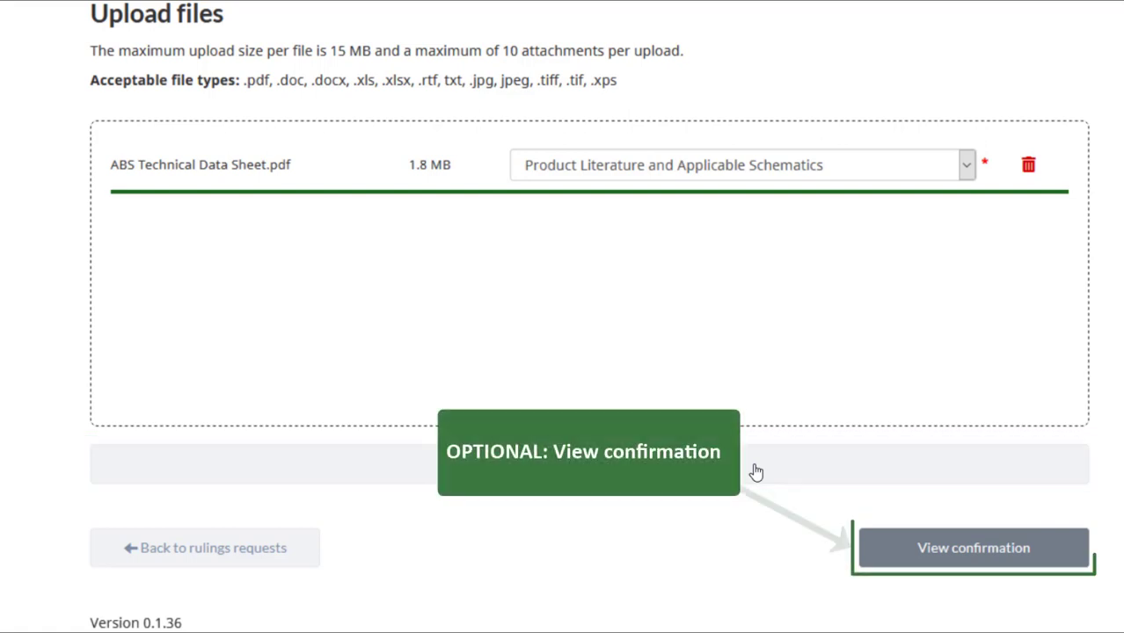